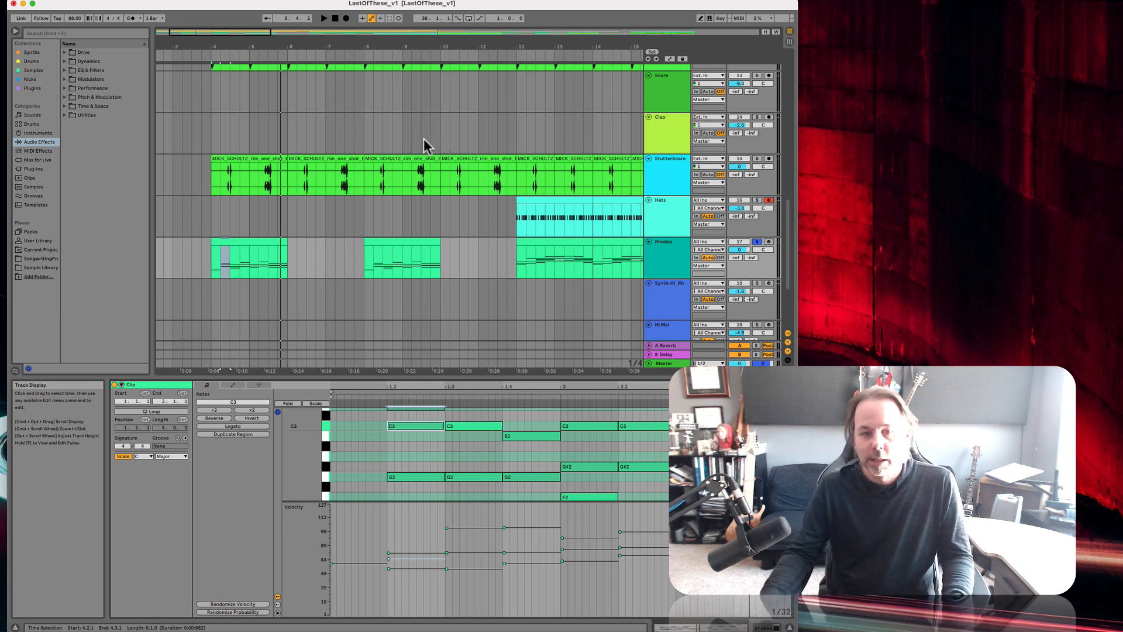
# Step: Select the first Hats clip and solo the Hats track
pyautogui.click(421, 133)
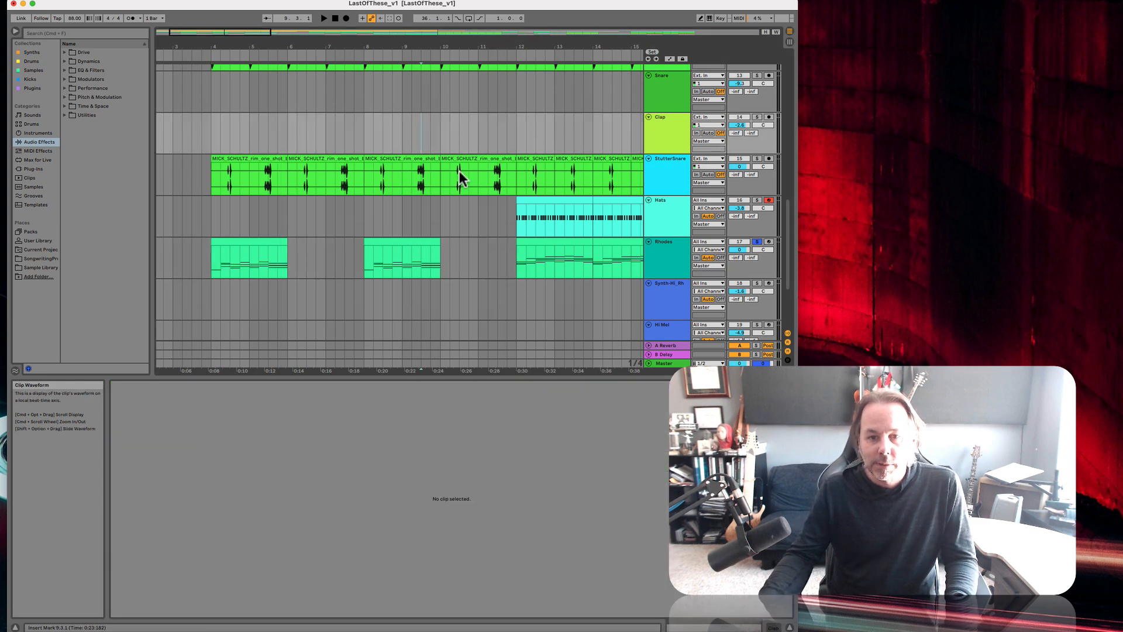
pyautogui.hscroll(5, 442, 219)
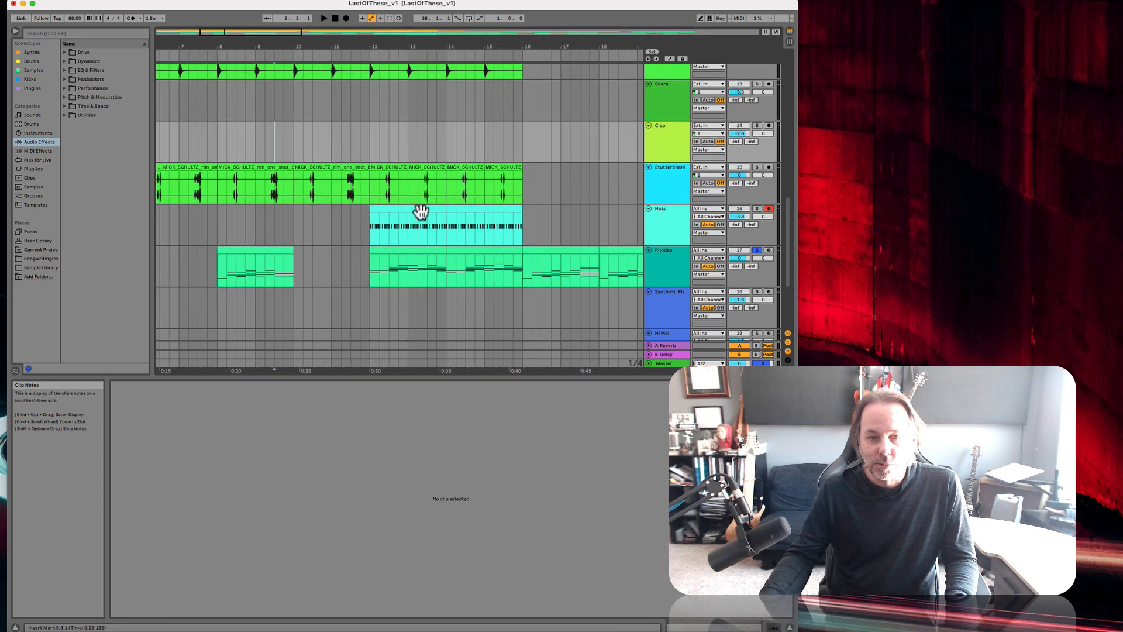
pyautogui.click(415, 207)
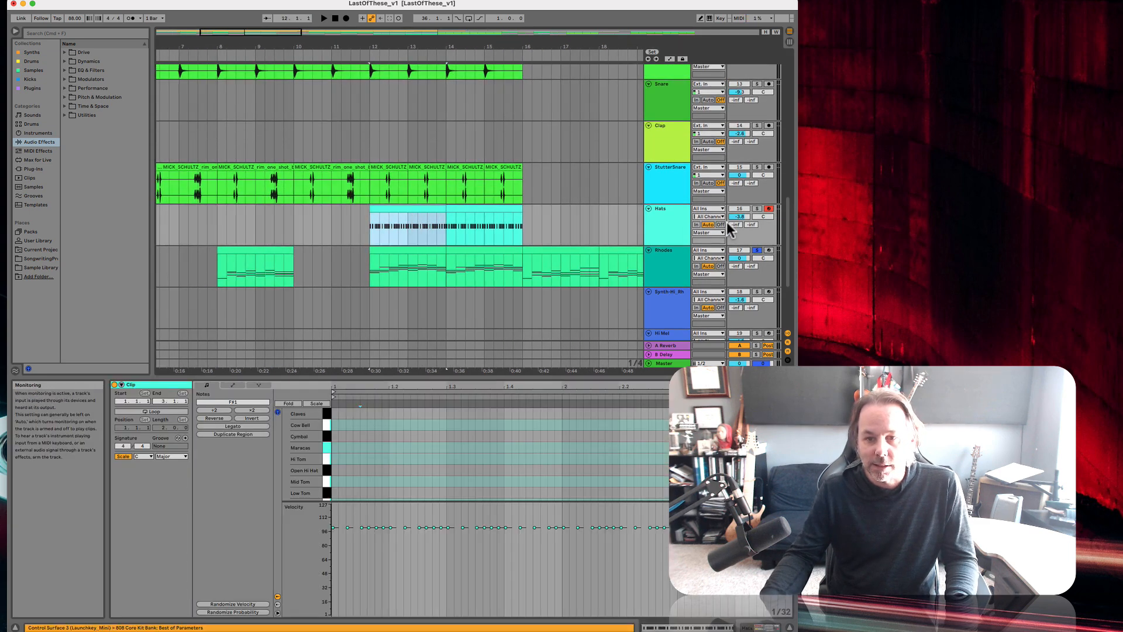
pyautogui.click(757, 208)
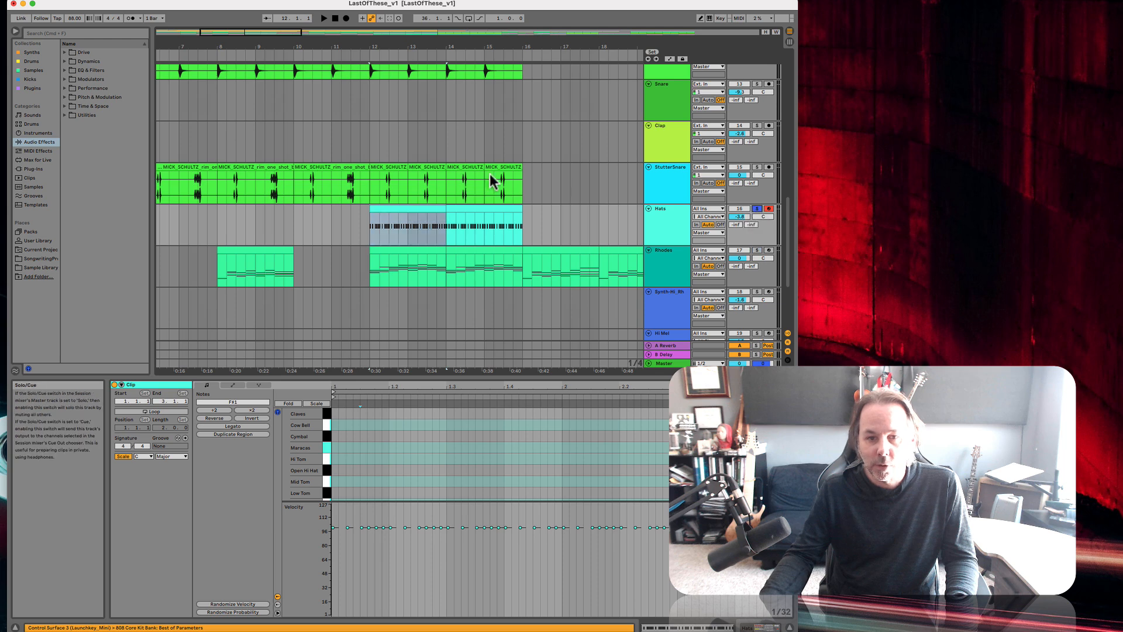
# Step: Set the loop range over both Hats clips and play the loop back
pyautogui.keyDown('shift'); pyautogui.click(478, 209); pyautogui.keyUp('shift')
pyautogui.press('super+l')
pyautogui.press('space')
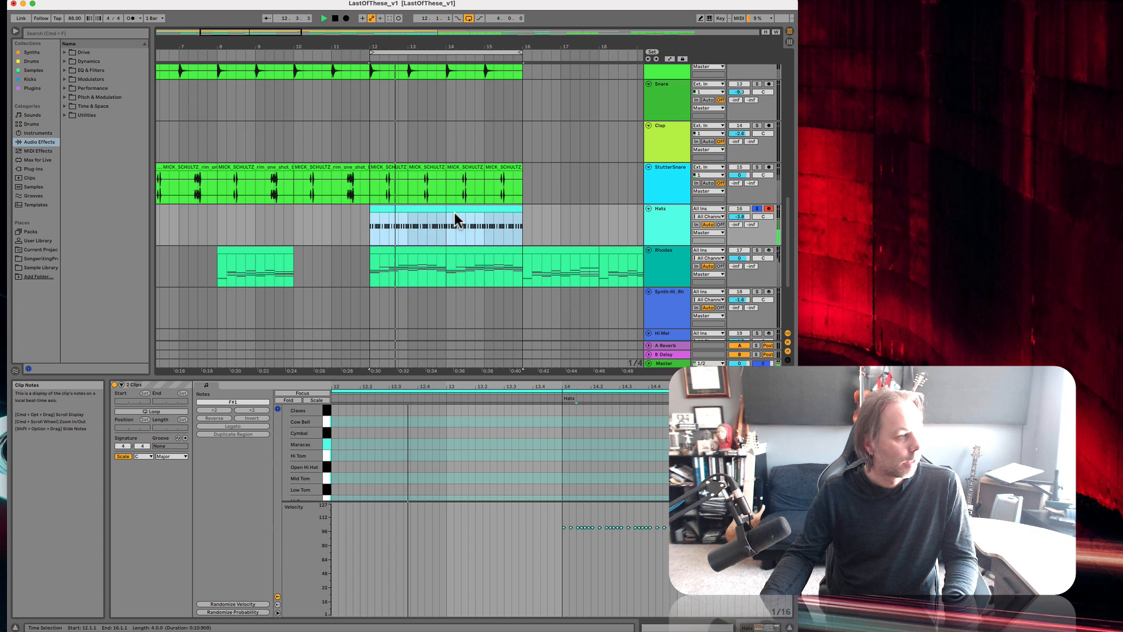
pyautogui.click(651, 239)
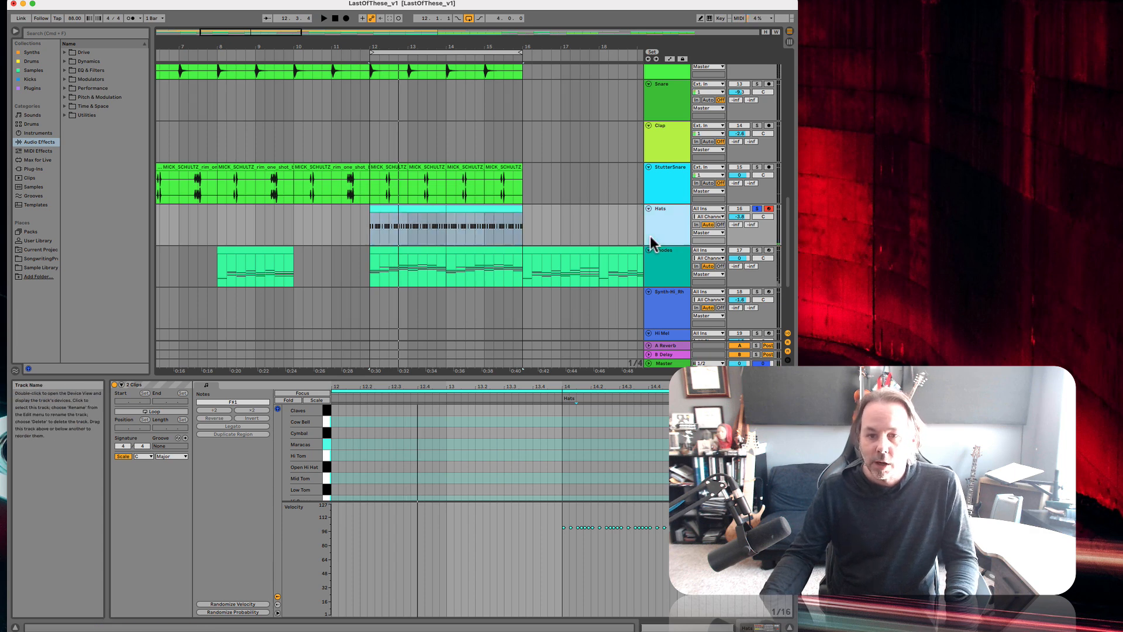
# Step: Show the automation lanes and display the Hats track's mixer volume envelope
pyautogui.click(428, 211)
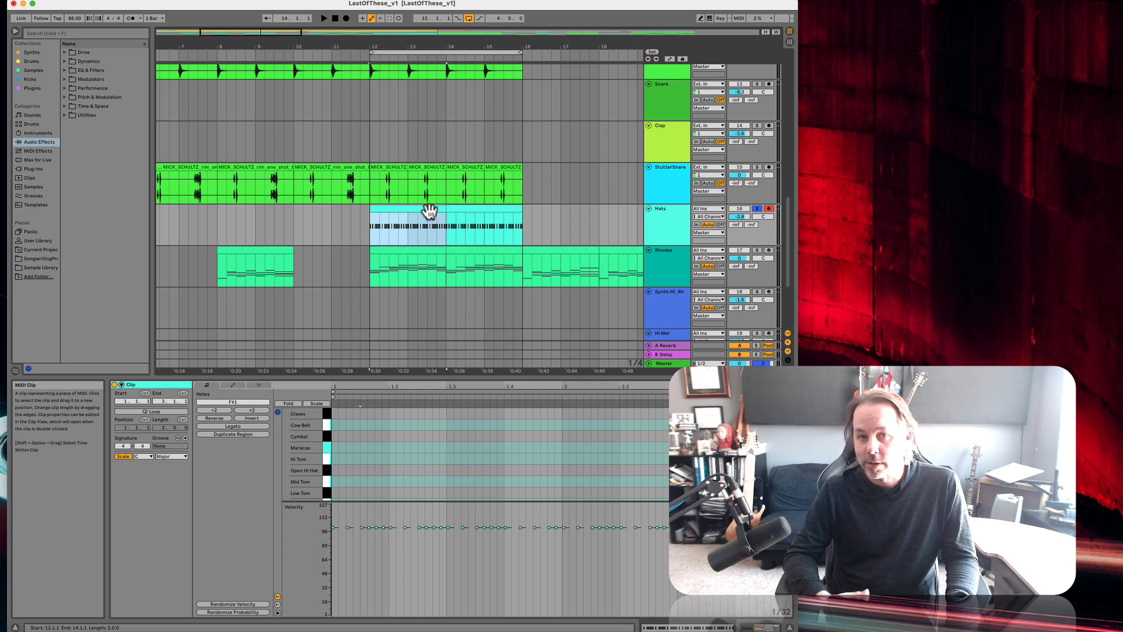
pyautogui.press('a')
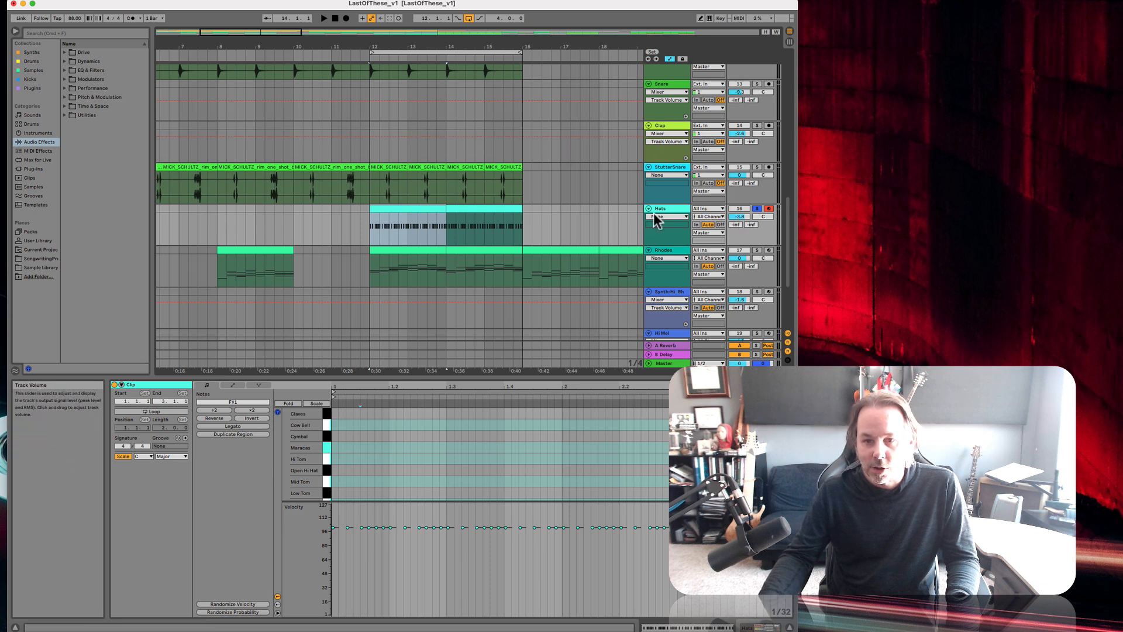
pyautogui.click(740, 216)
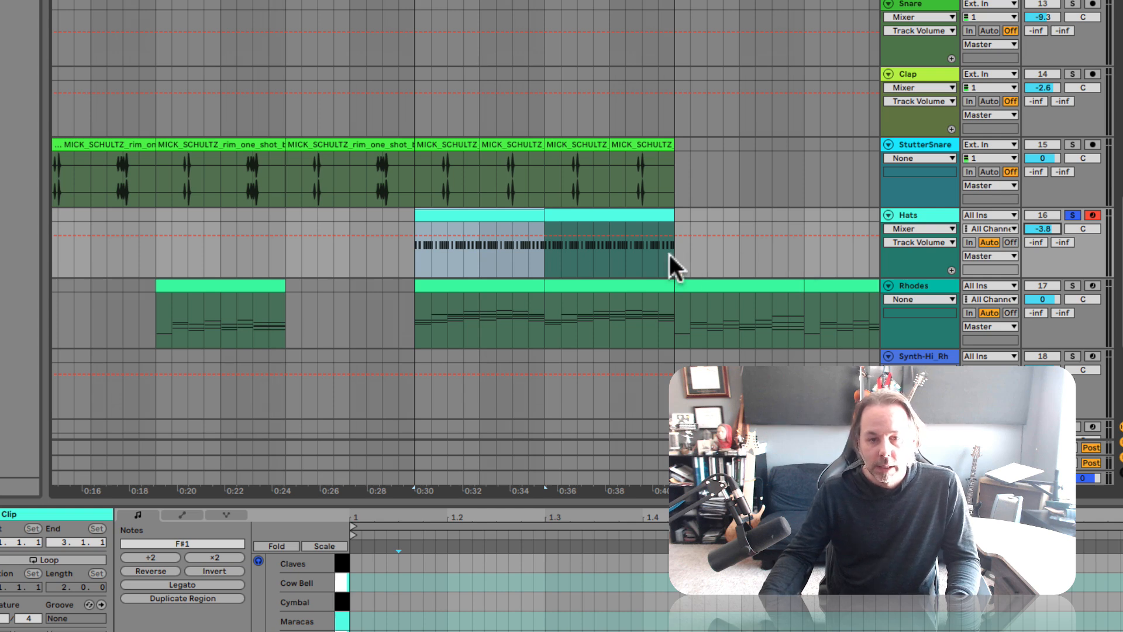
# Step: Add a volume breakpoint at the start of the first Hats clip and lower it to -inf dB
pyautogui.click(412, 233)
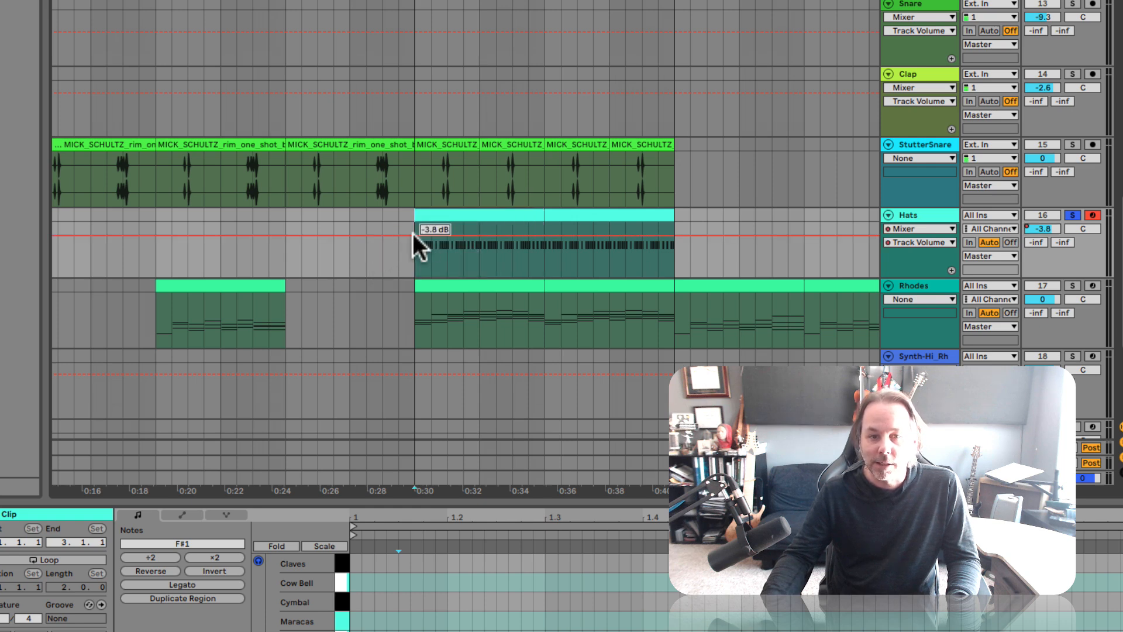
pyautogui.click(412, 233)
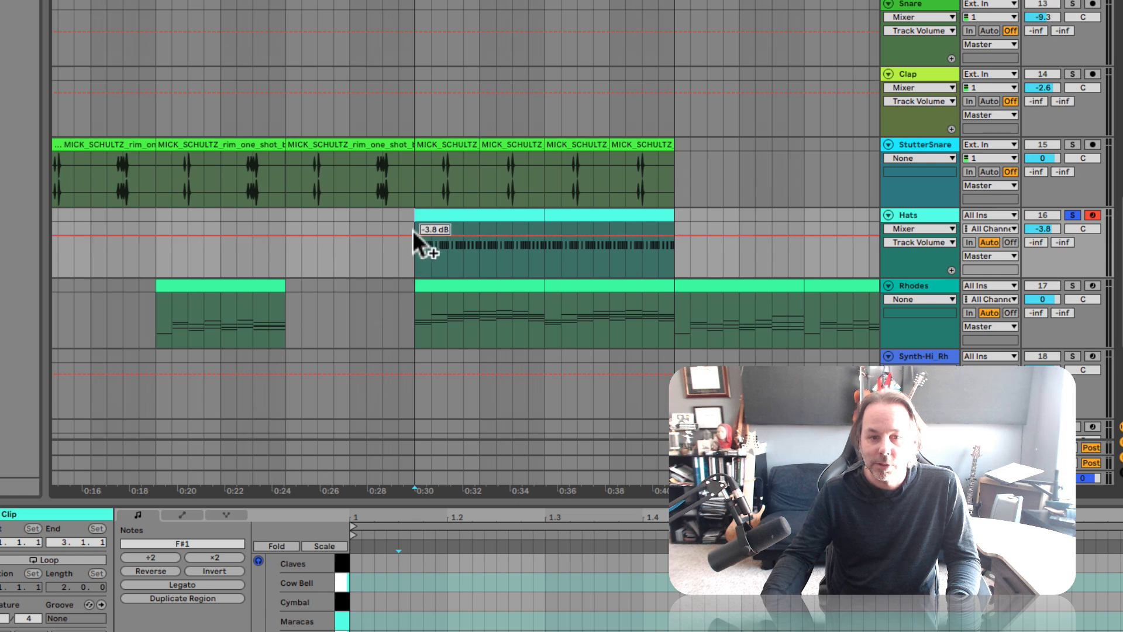
pyautogui.click(412, 233)
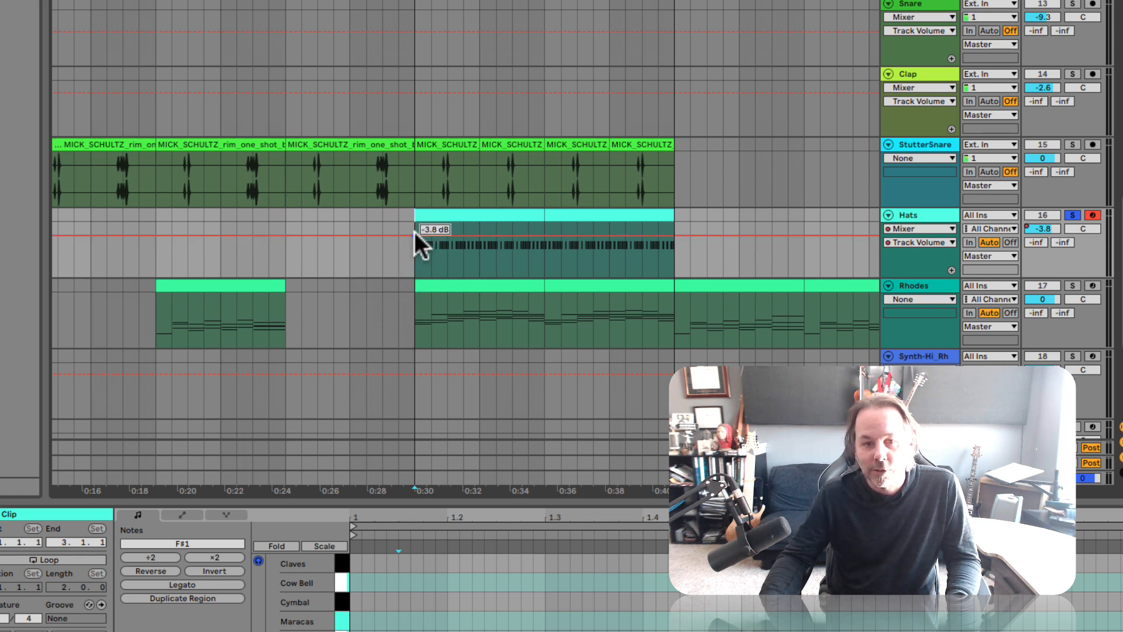
pyautogui.moveTo(414, 234)
pyautogui.mouseDown()
pyautogui.moveTo(414, 260)
pyautogui.moveTo(414, 223)
pyautogui.moveTo(414, 275)
pyautogui.moveTo(414, 251)
pyautogui.mouseUp()
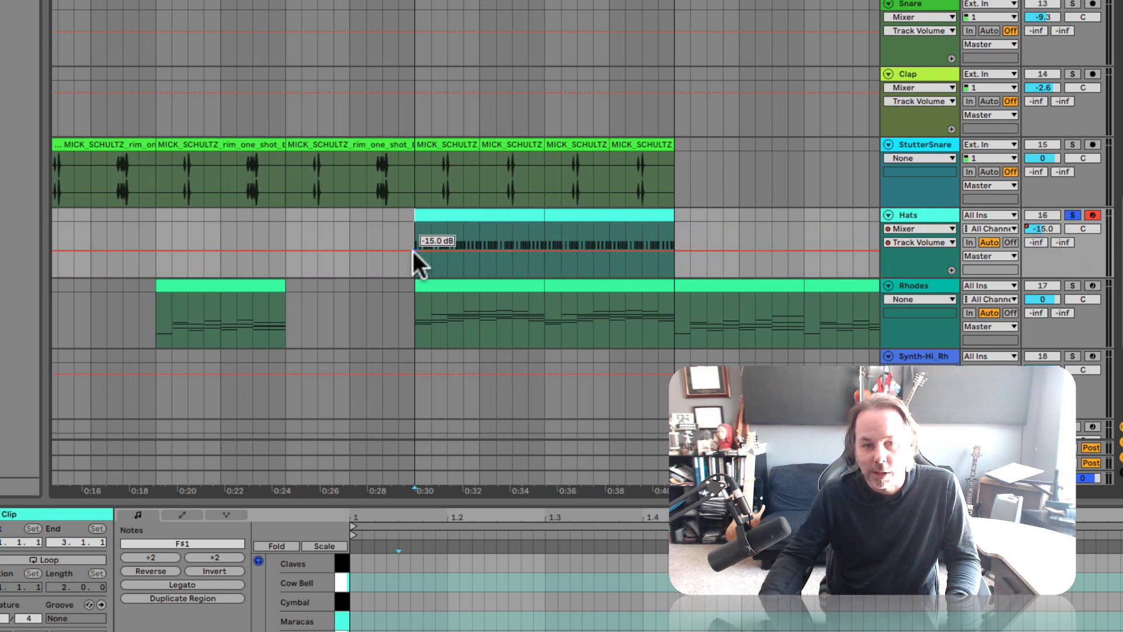
pyautogui.moveTo(413, 248)
pyautogui.mouseDown()
pyautogui.moveTo(413, 222)
pyautogui.moveTo(413, 263)
pyautogui.mouseUp()
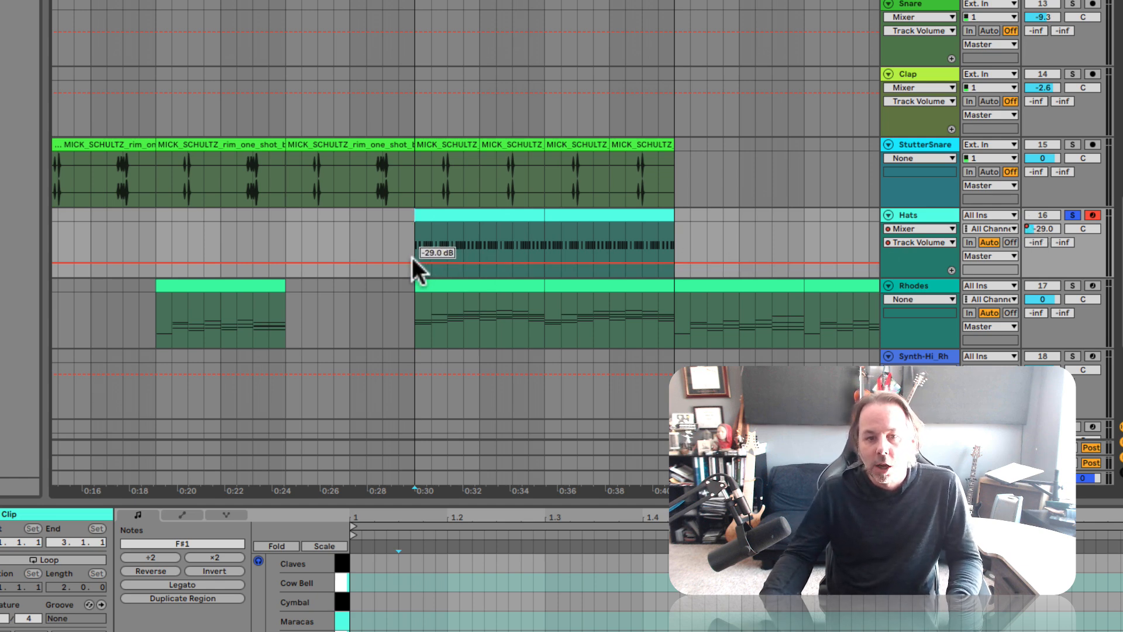
pyautogui.moveTo(412, 257); pyautogui.dragTo(413, 277)
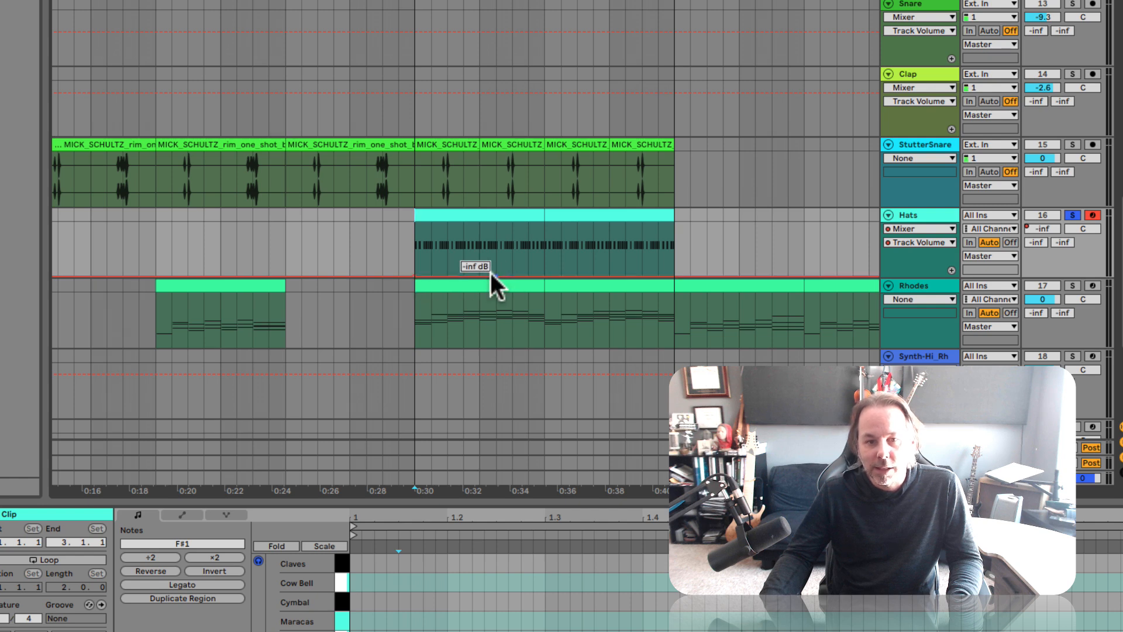
# Step: Create a fade-in ending at a -3.0 dB breakpoint about 1.25 bars into the Hats clips, and play it back
pyautogui.moveTo(496, 274); pyautogui.dragTo(496, 233)
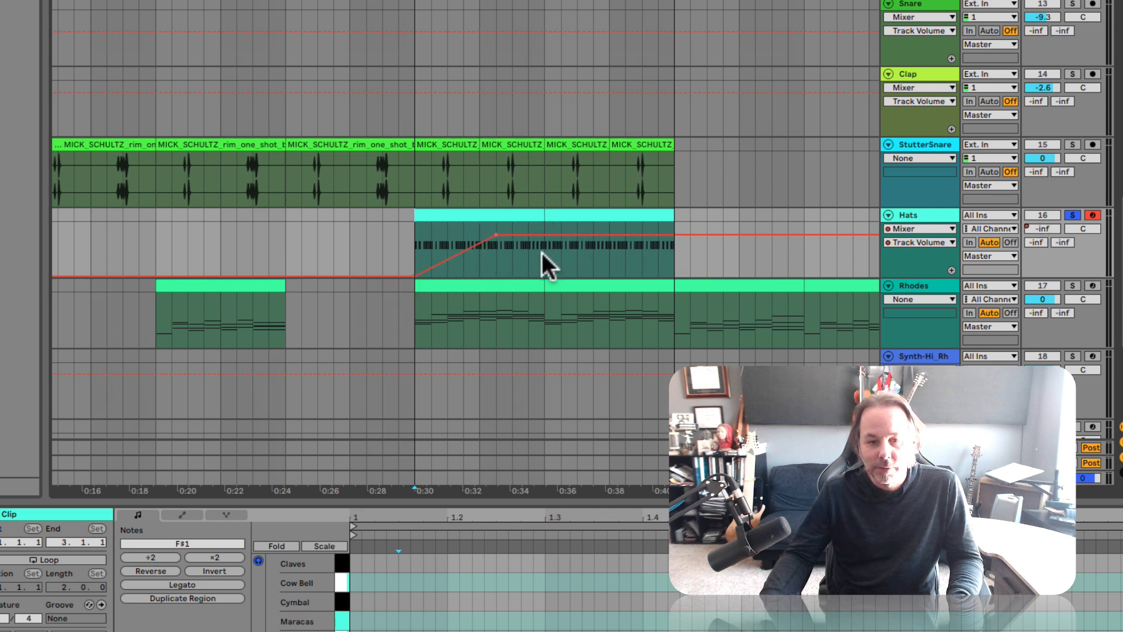
pyautogui.click(371, 243)
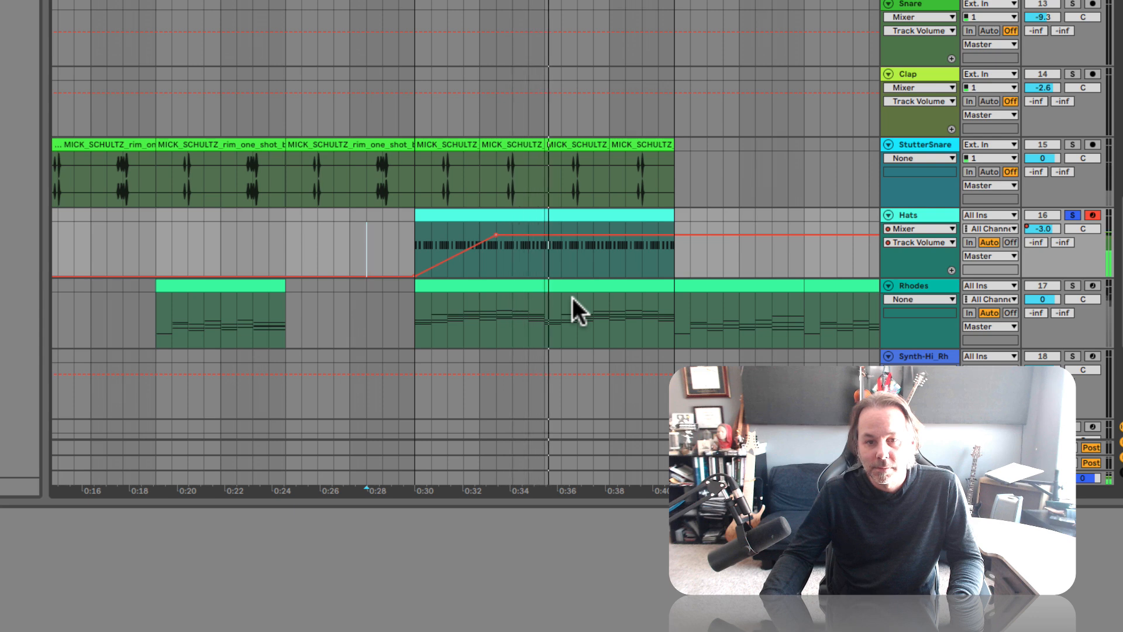
pyautogui.press('space')
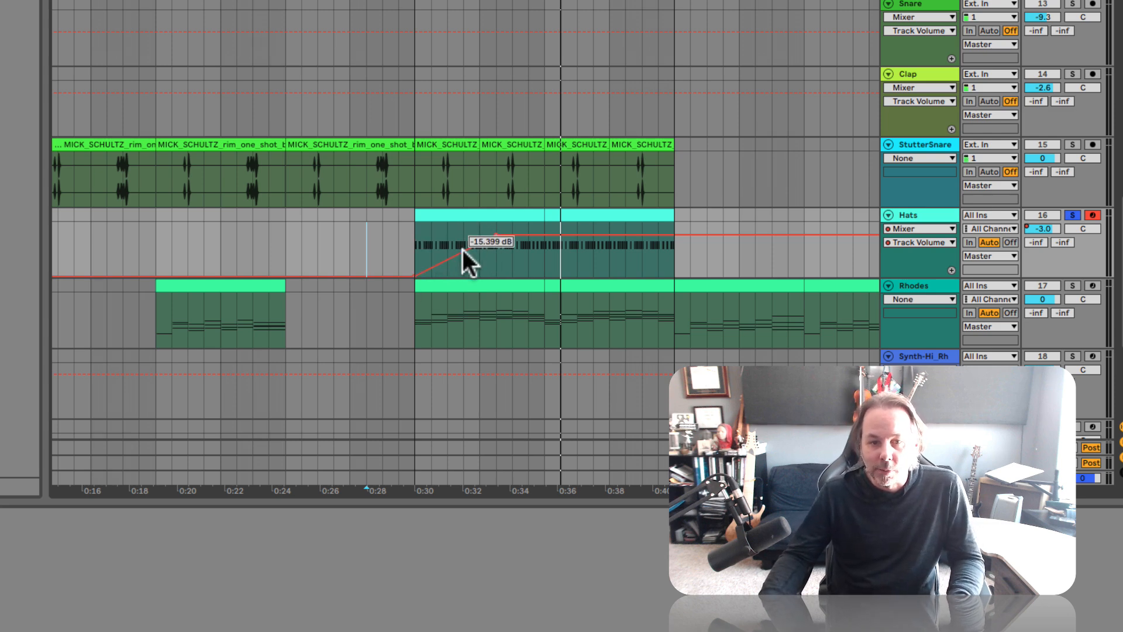
# Step: Add a -15.0 dB breakpoint partway up the Hats fade-in ramp and remove it again
pyautogui.moveTo(461, 250)
pyautogui.mouseDown()
pyautogui.moveTo(479, 259)
pyautogui.moveTo(444, 250)
pyautogui.mouseUp()
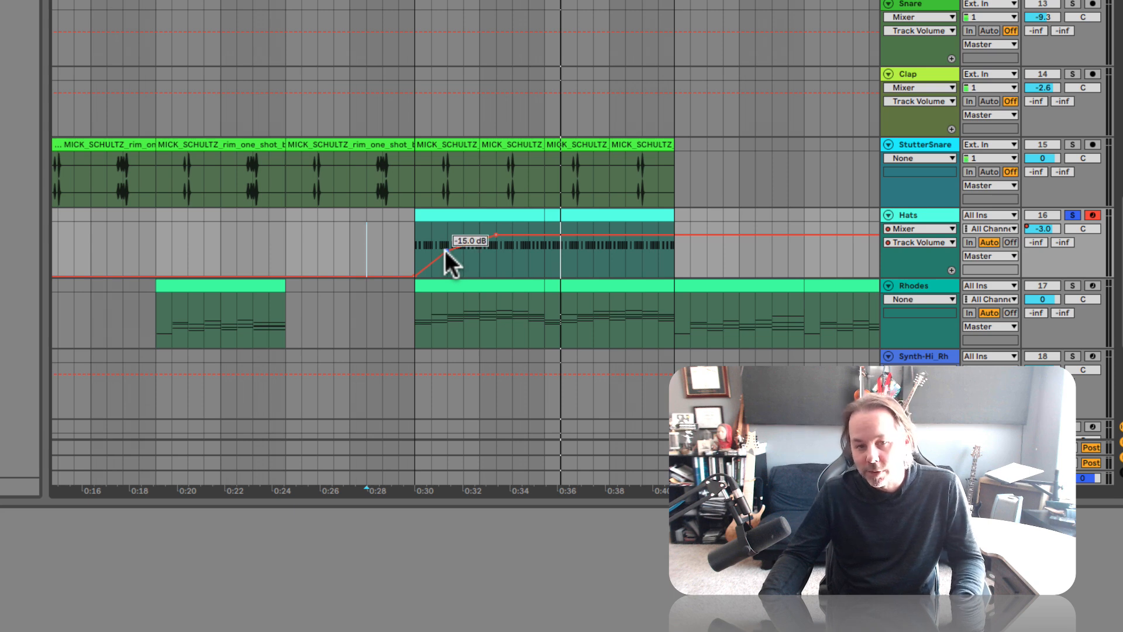
pyautogui.click(445, 249)
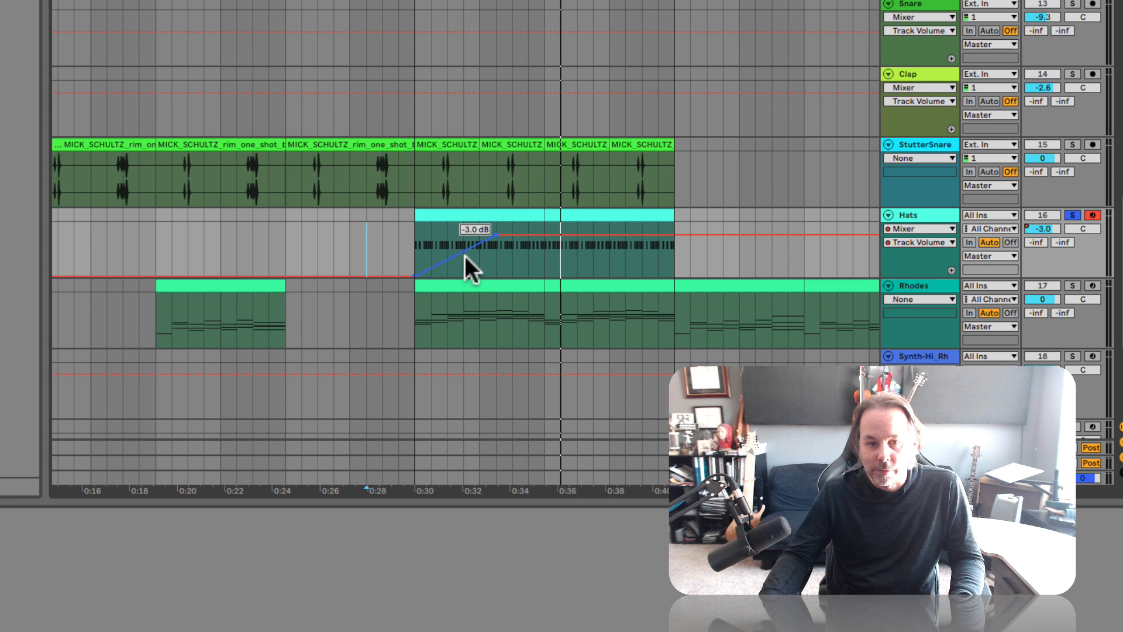
# Step: Bend the Hats fade-in ramp into a slow-starting curve, play it back, and undo the curve
pyautogui.click(466, 260)
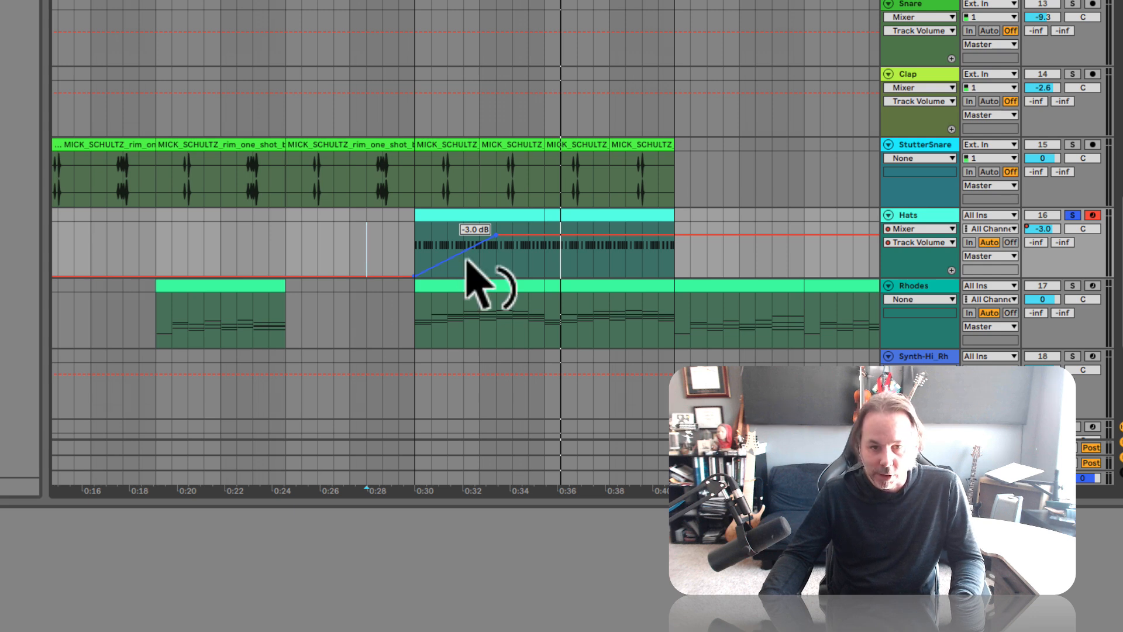
pyautogui.moveTo(466, 260); pyautogui.dragTo(466, 271)
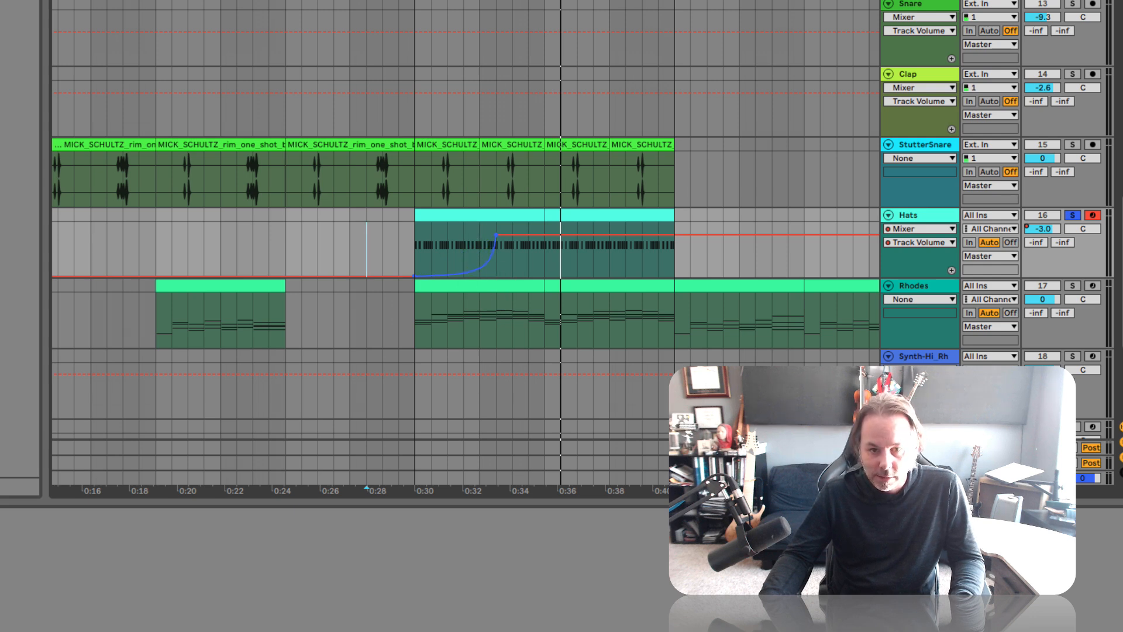
pyautogui.click(494, 263)
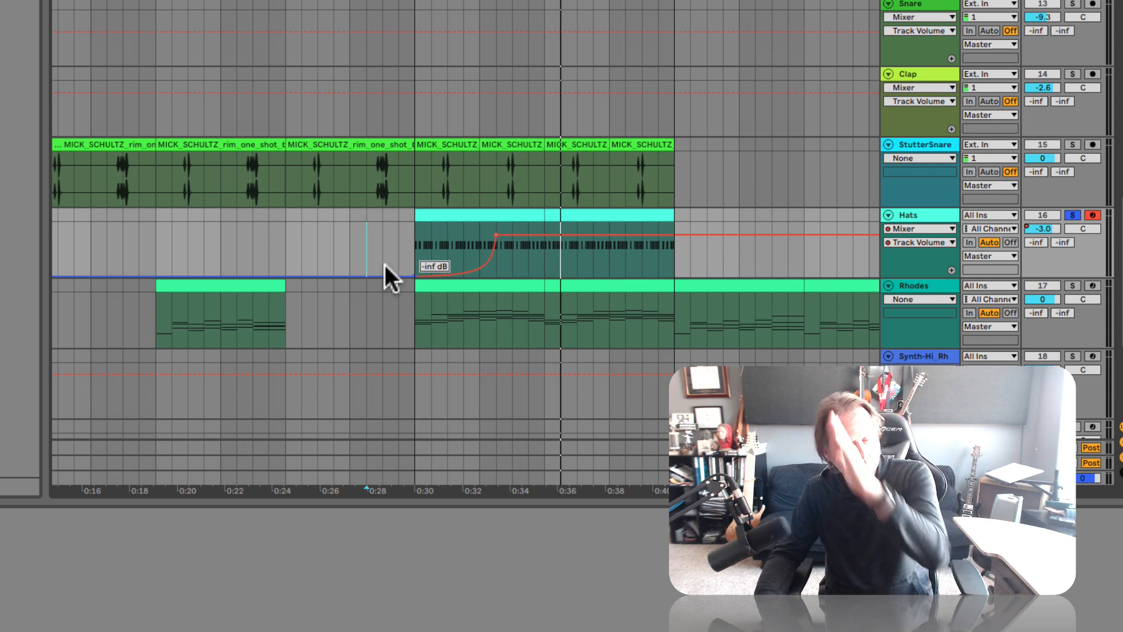
pyautogui.click(408, 258)
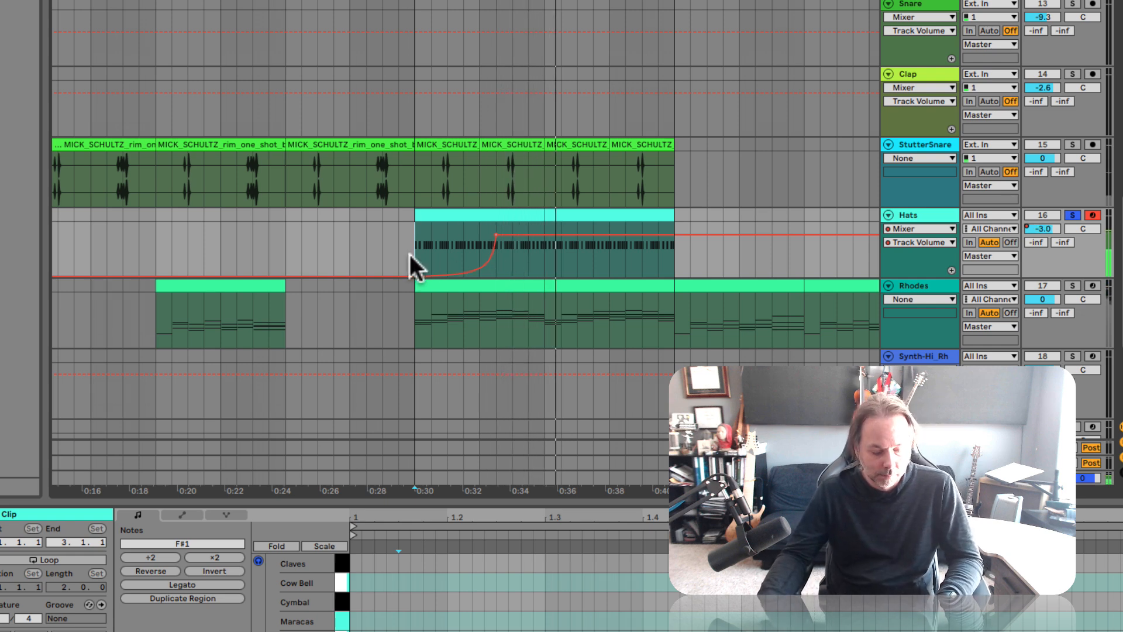
pyautogui.hotkey('ctrl', 'z')
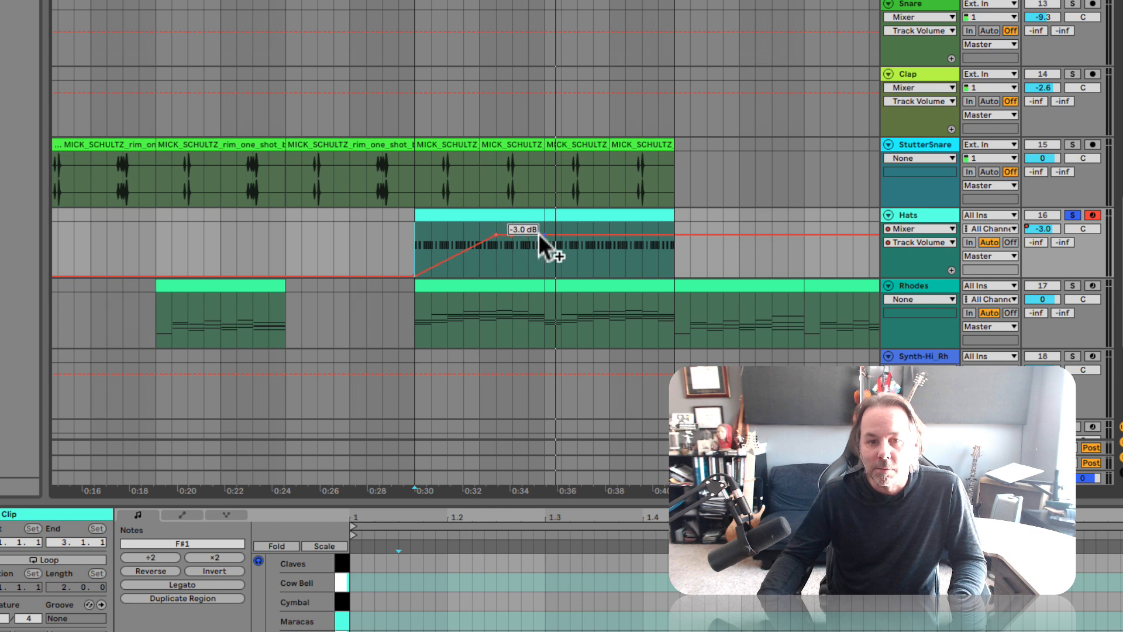
# Step: Draw zigzag volume automation after the Hats fade-in, with dips to -51.0 dB and -inf dB, ending at a -5.3 dB breakpoint
pyautogui.click(577, 234)
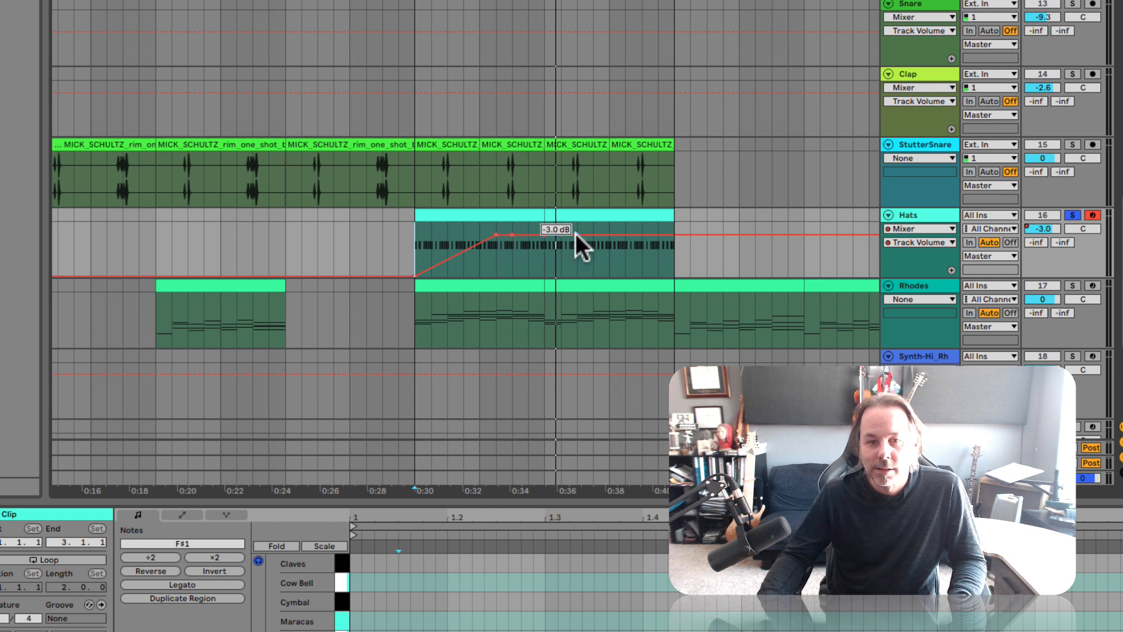
pyautogui.moveTo(543, 234); pyautogui.dragTo(543, 272)
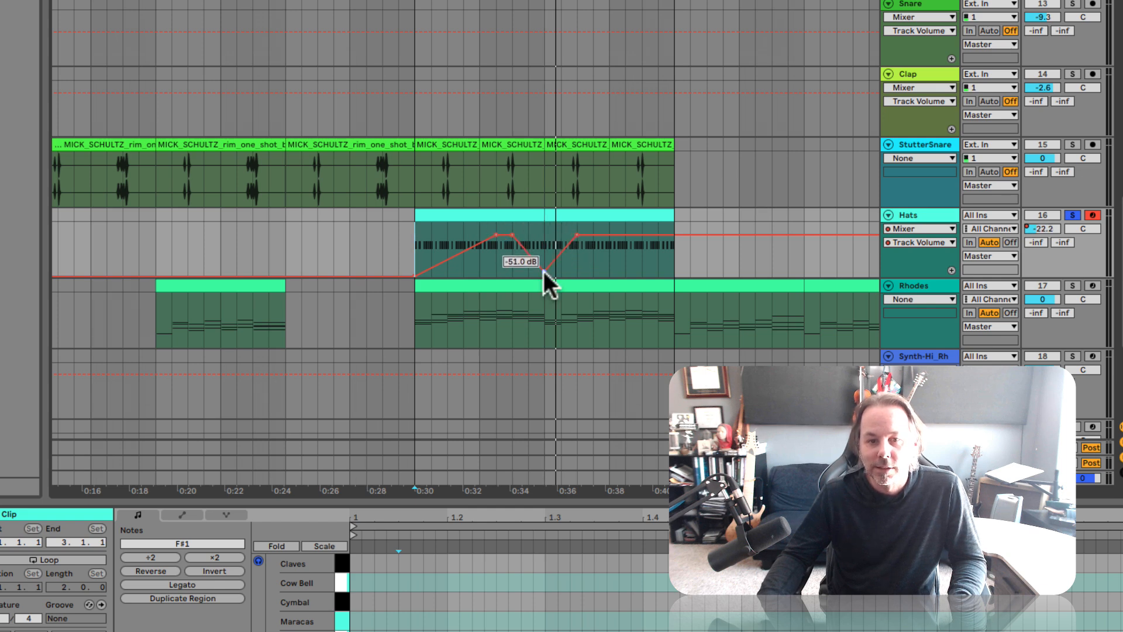
pyautogui.click(560, 237)
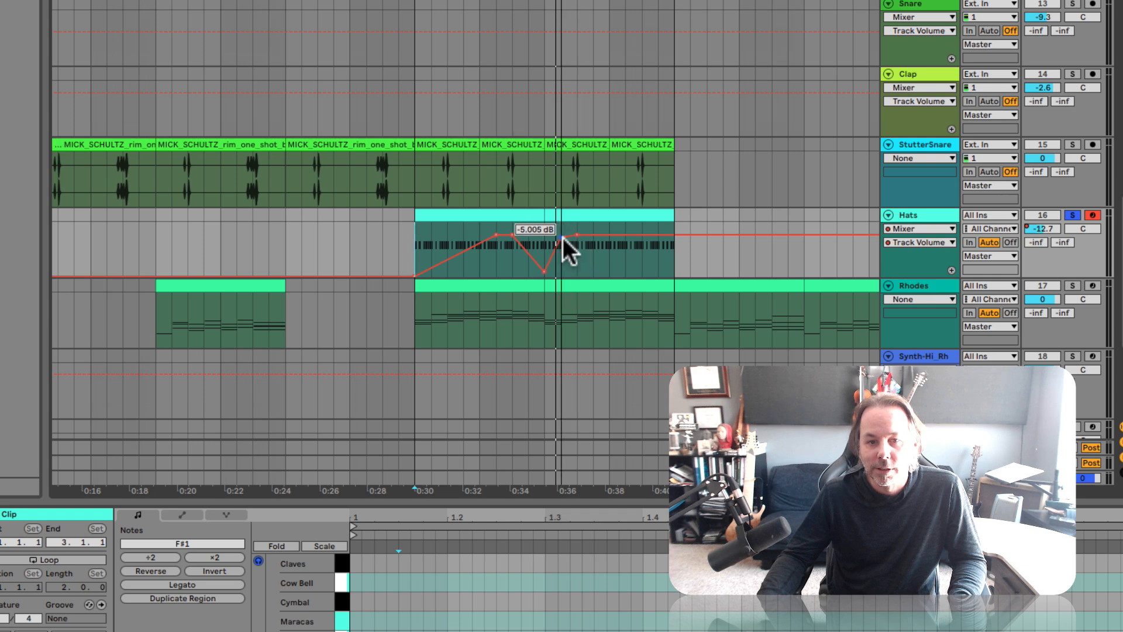
pyautogui.moveTo(576, 236); pyautogui.dragTo(591, 274)
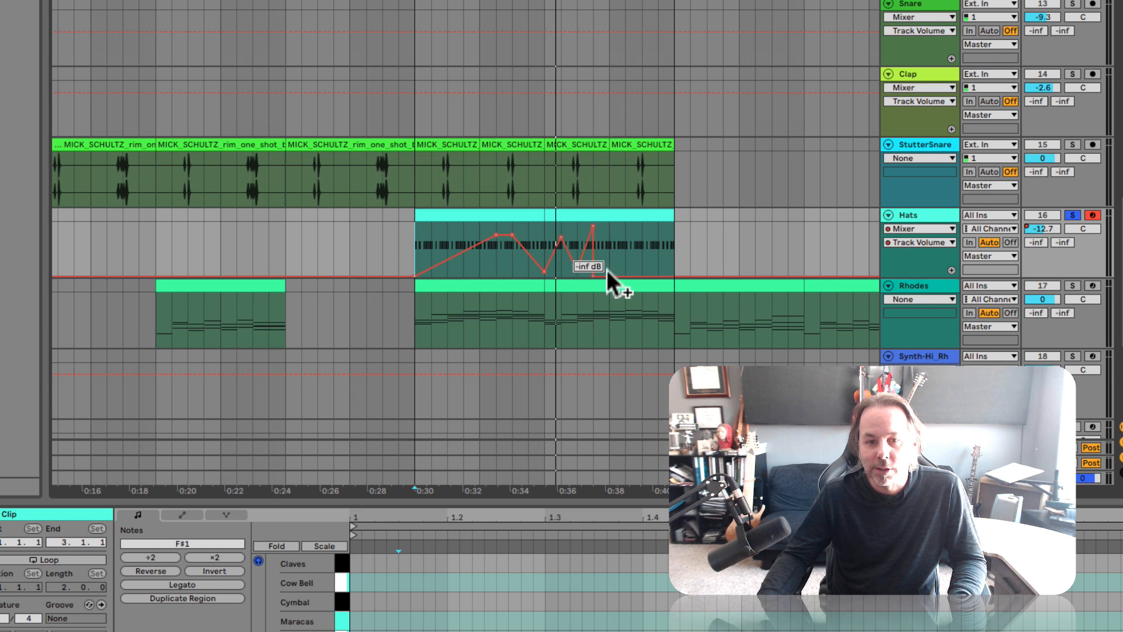
pyautogui.click(610, 278)
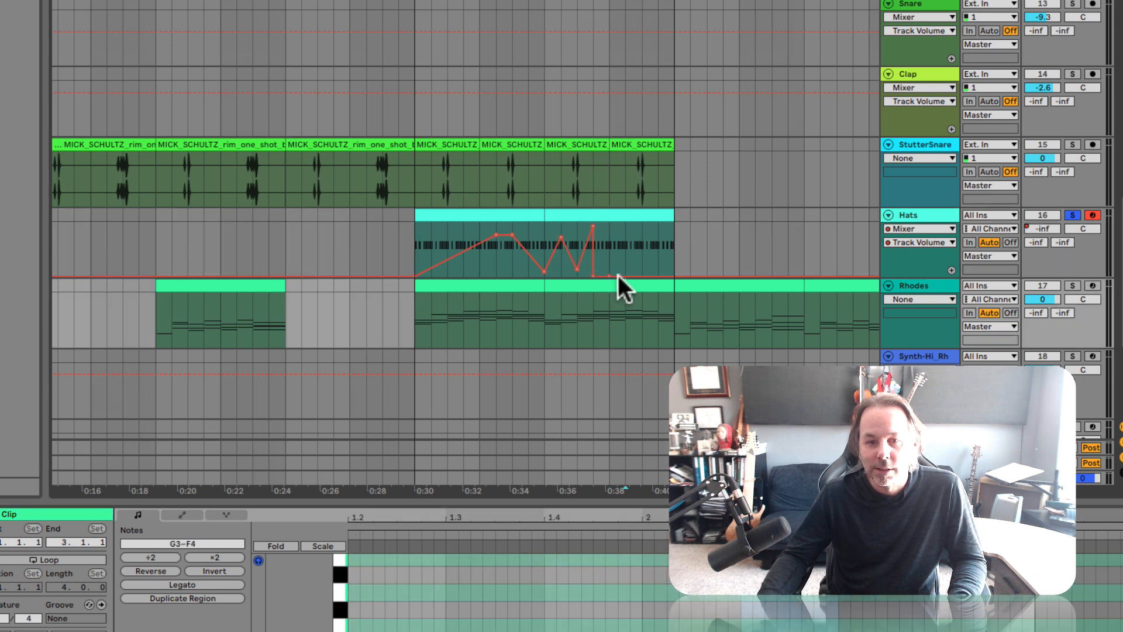
pyautogui.click(624, 274)
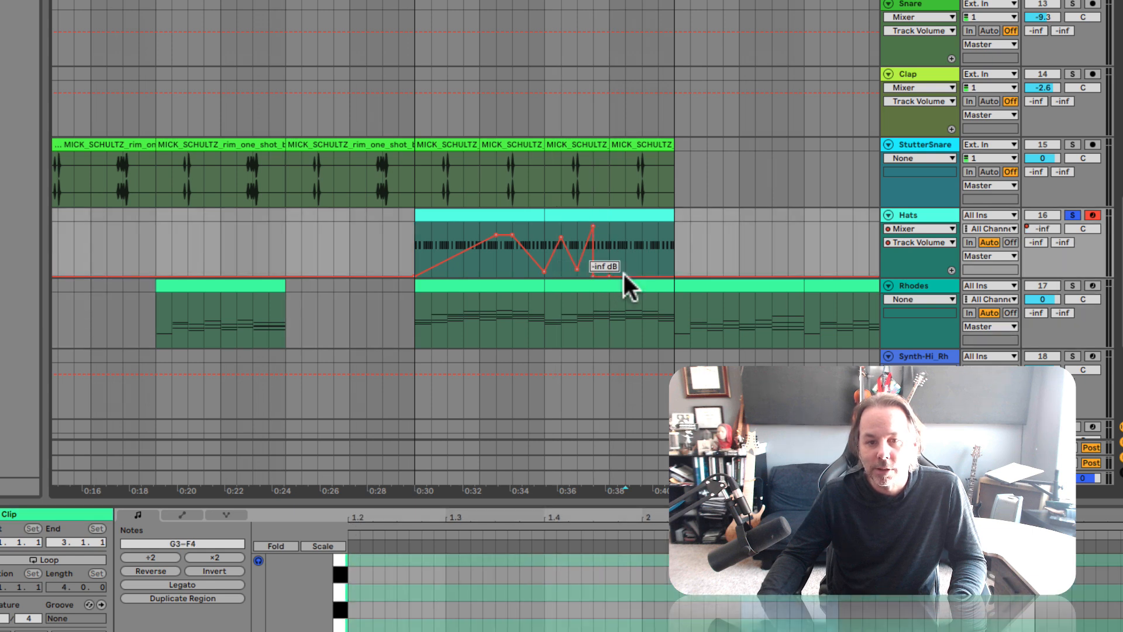
pyautogui.moveTo(624, 274); pyautogui.dragTo(624, 236)
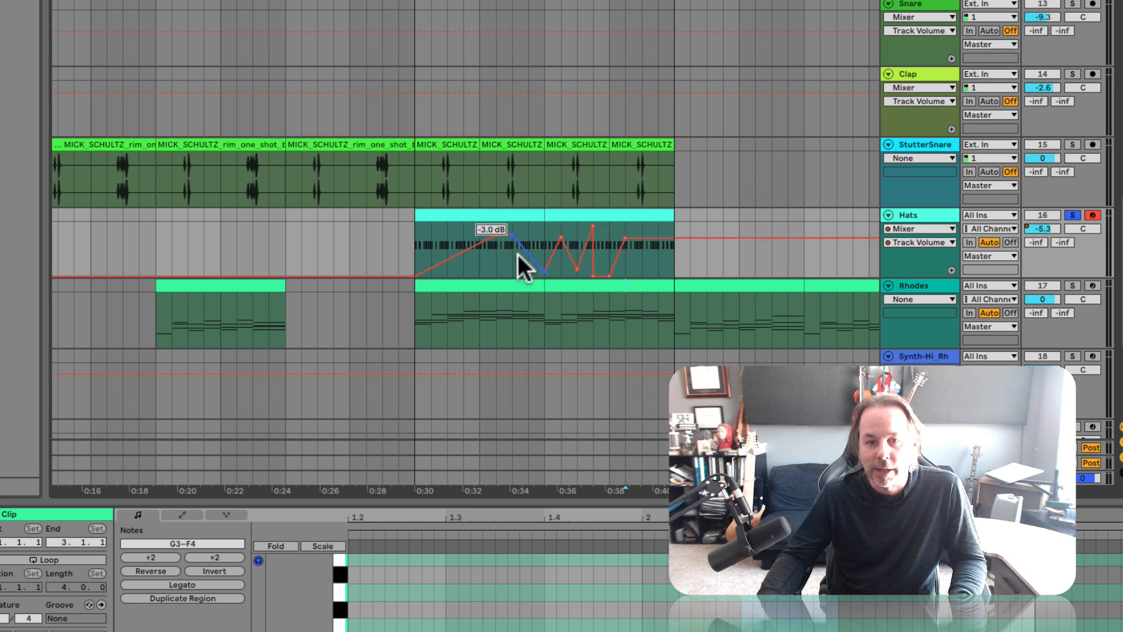
# Step: Play back the Hats clips from their start to hear the zigzag volume automation
pyautogui.click(411, 247)
pyautogui.press('space')
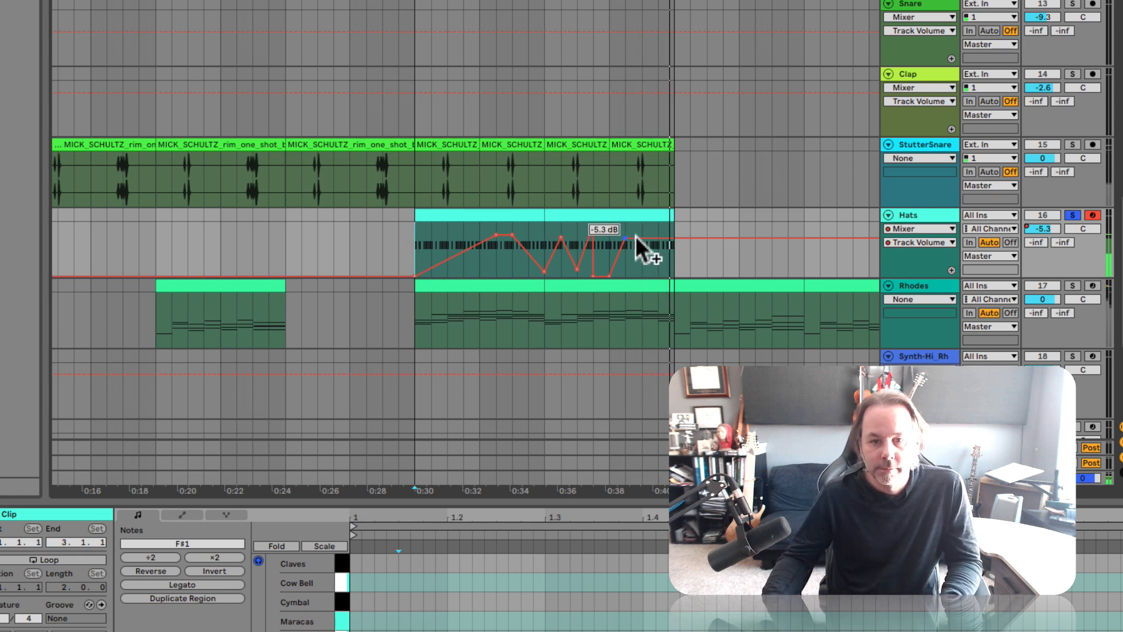
pyautogui.click(493, 234)
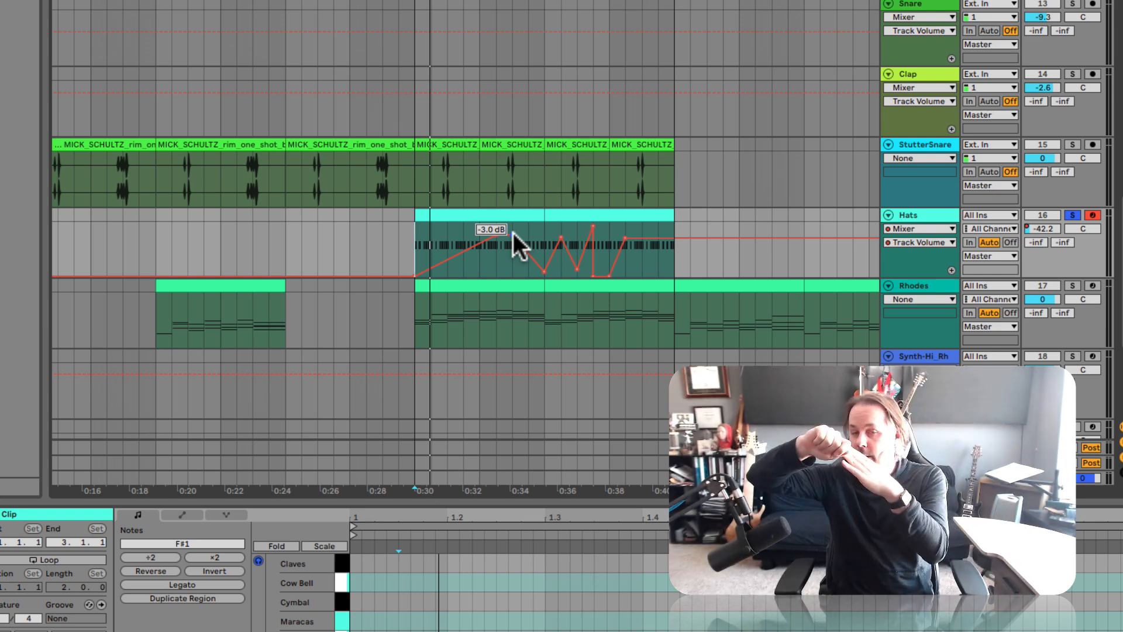
pyautogui.press('super+z')
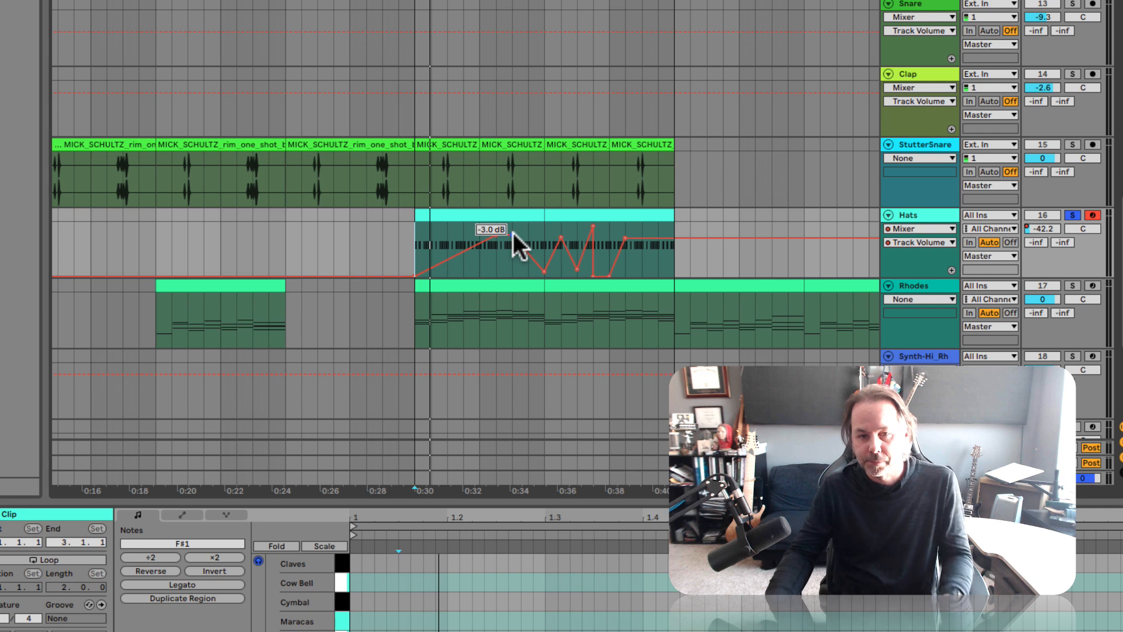